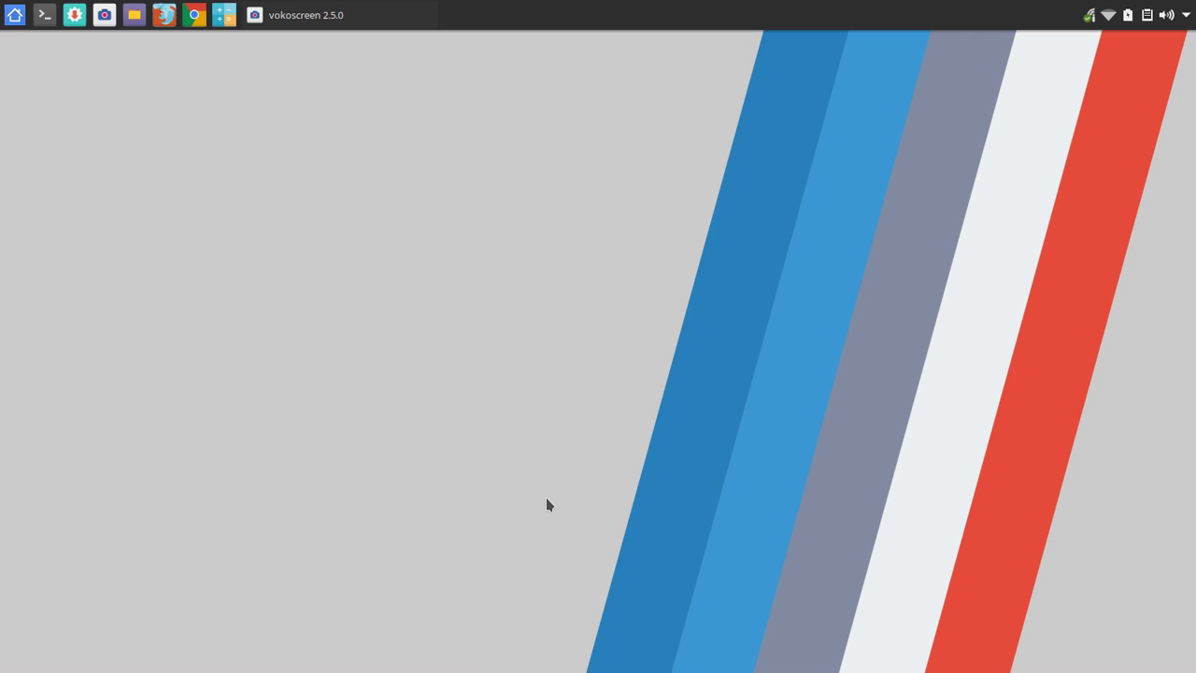
# Step: Show the application menu with its search field and category list, then dismiss it
pyautogui.click(14, 17)
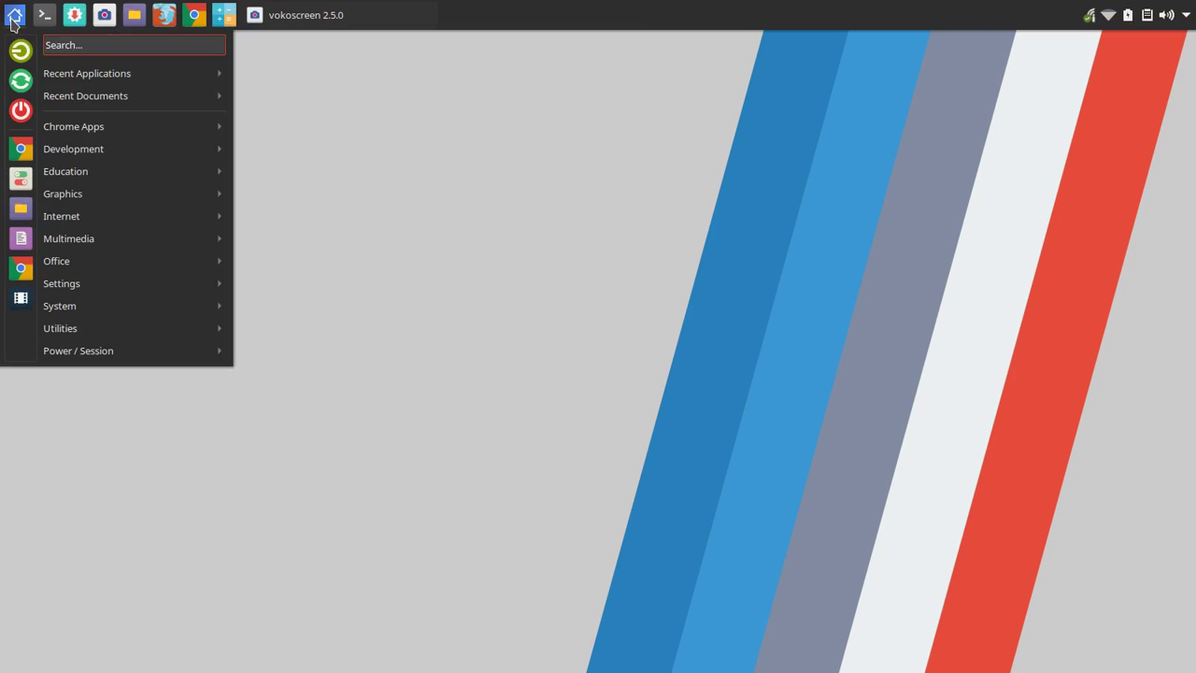
pyautogui.click(13, 18)
pyautogui.click(15, 20)
pyautogui.click(373, 213)
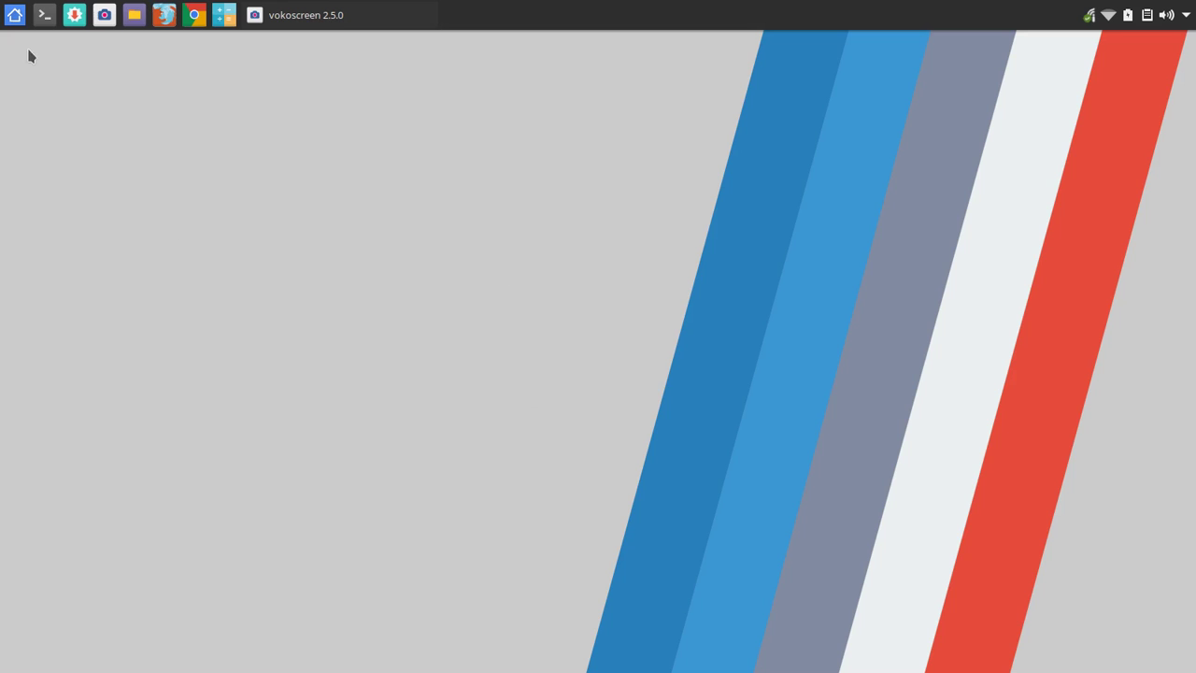
# Step: Launch System Settings and open Workspace Theme > Desktop Theme, where Numix is selected
pyautogui.click(11, 20)
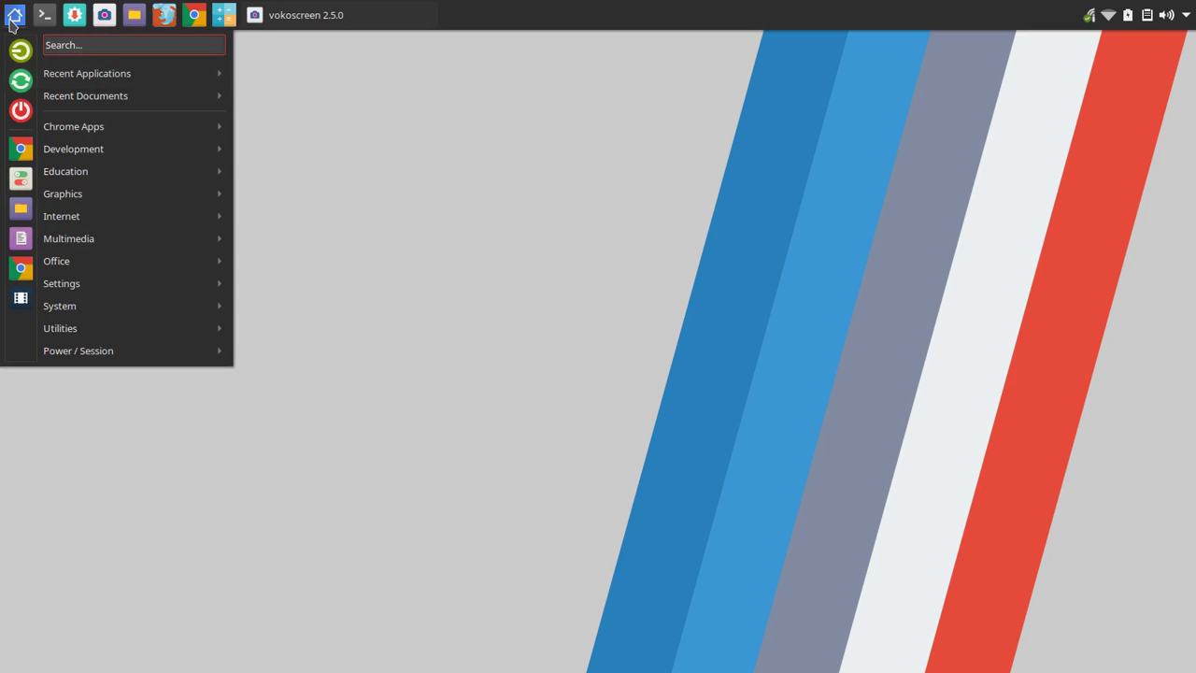
pyautogui.click(23, 177)
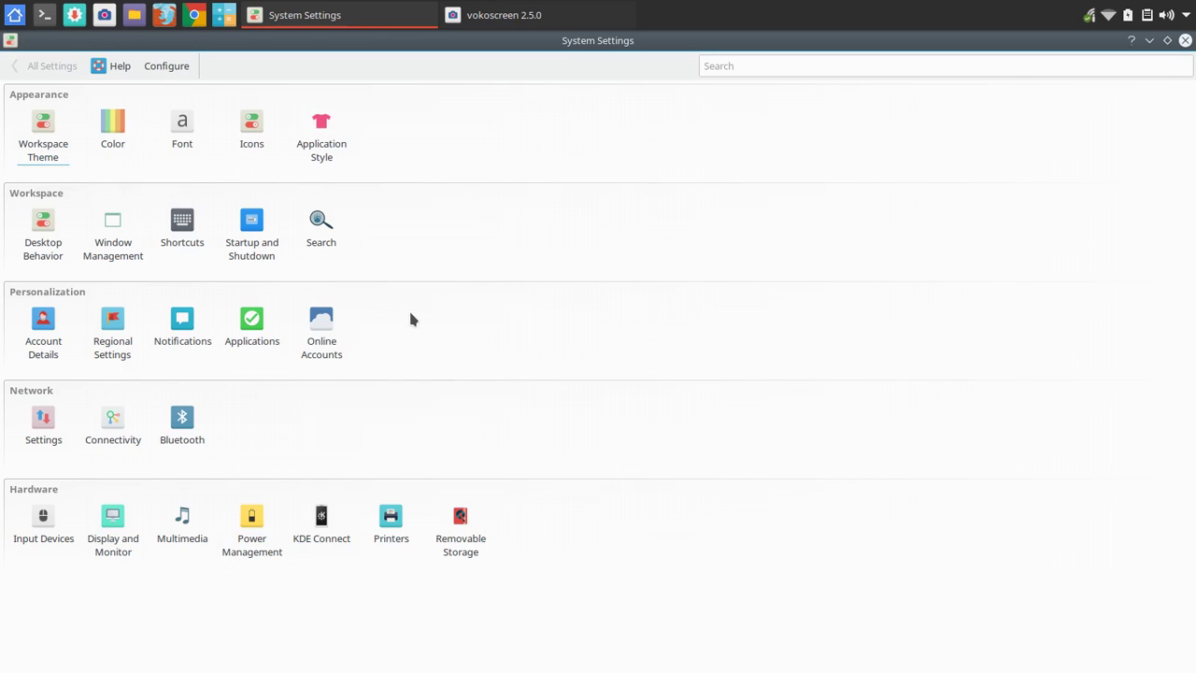
pyautogui.click(46, 129)
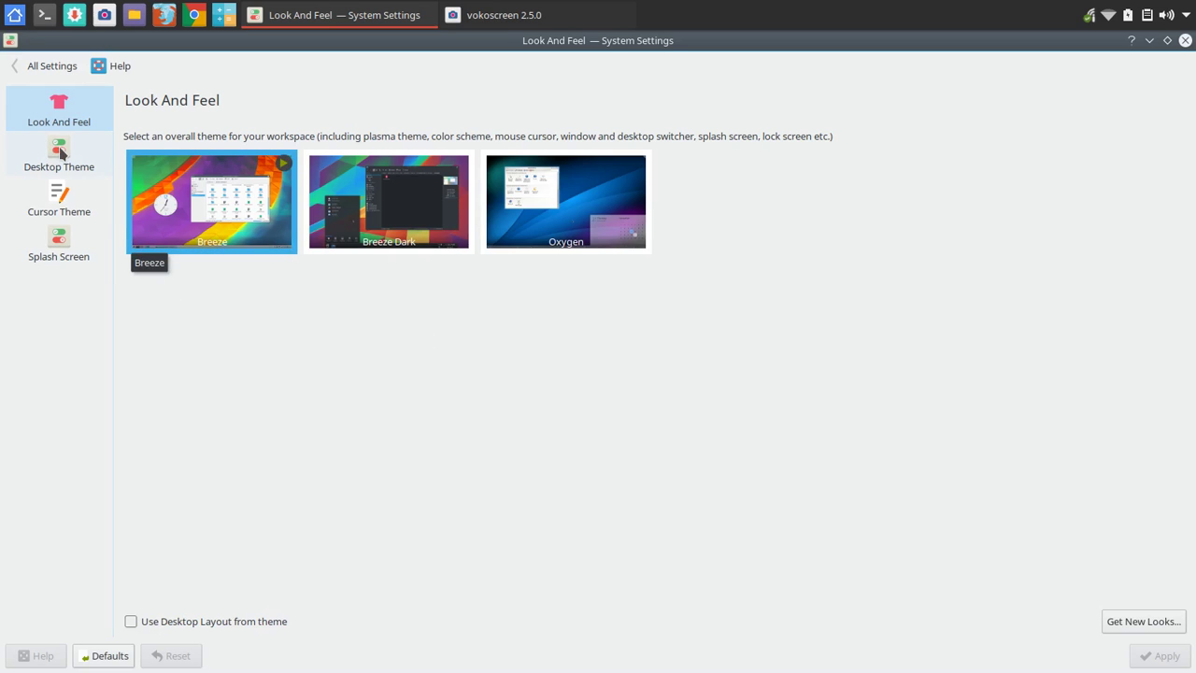
pyautogui.click(59, 151)
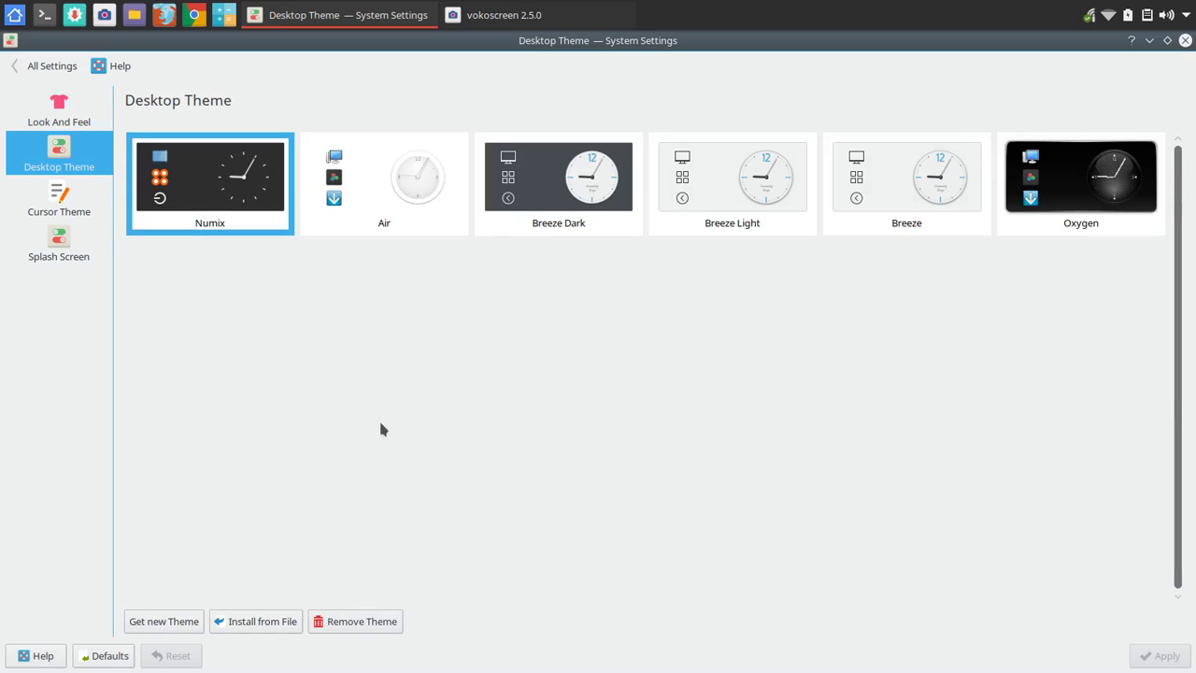
pyautogui.click(164, 623)
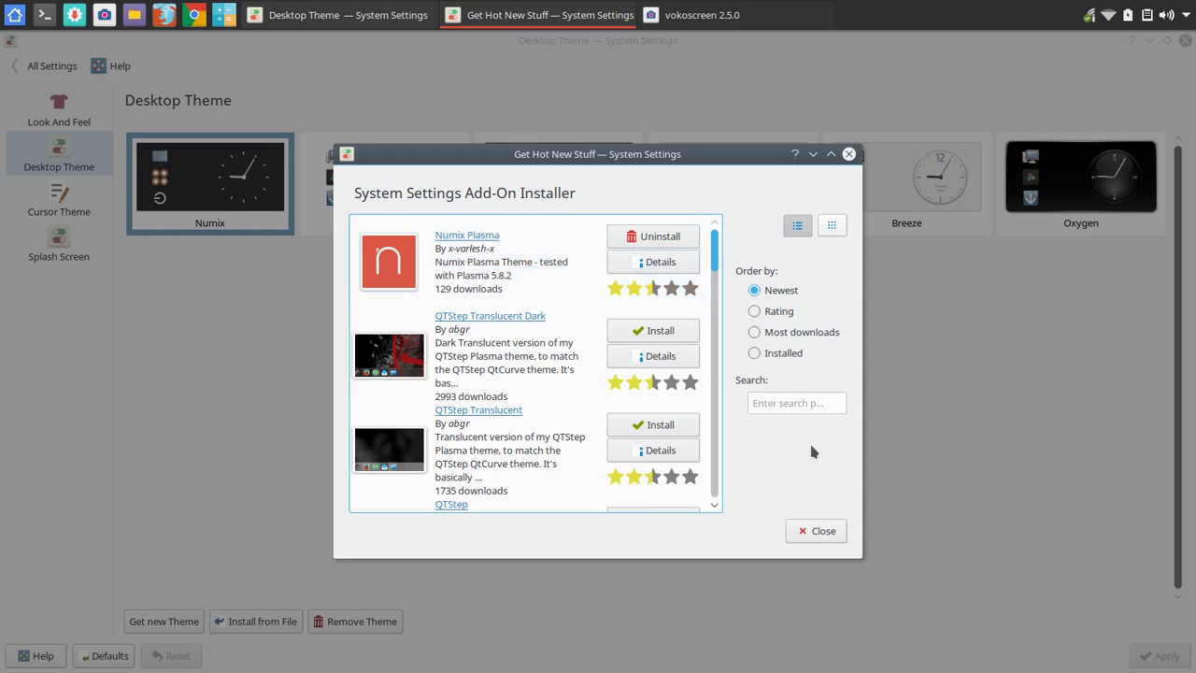
pyautogui.click(813, 531)
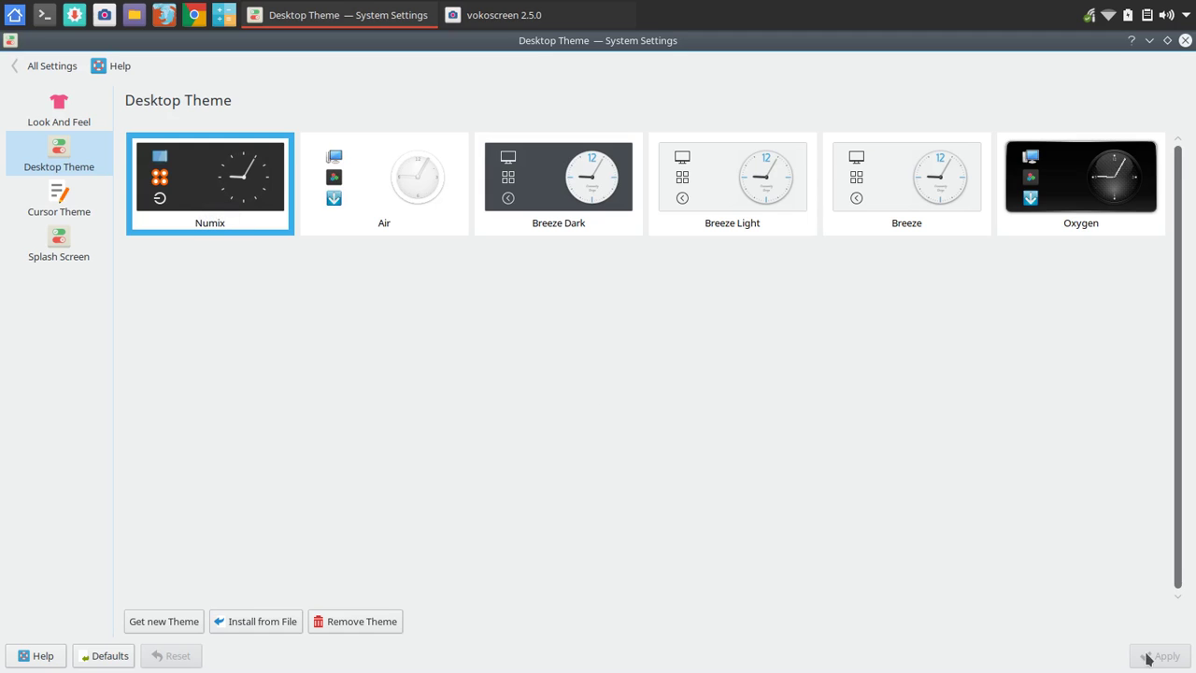
# Step: Apply the Numix-Square-Light icon theme under Icons, then close System Settings
pyautogui.click(16, 75)
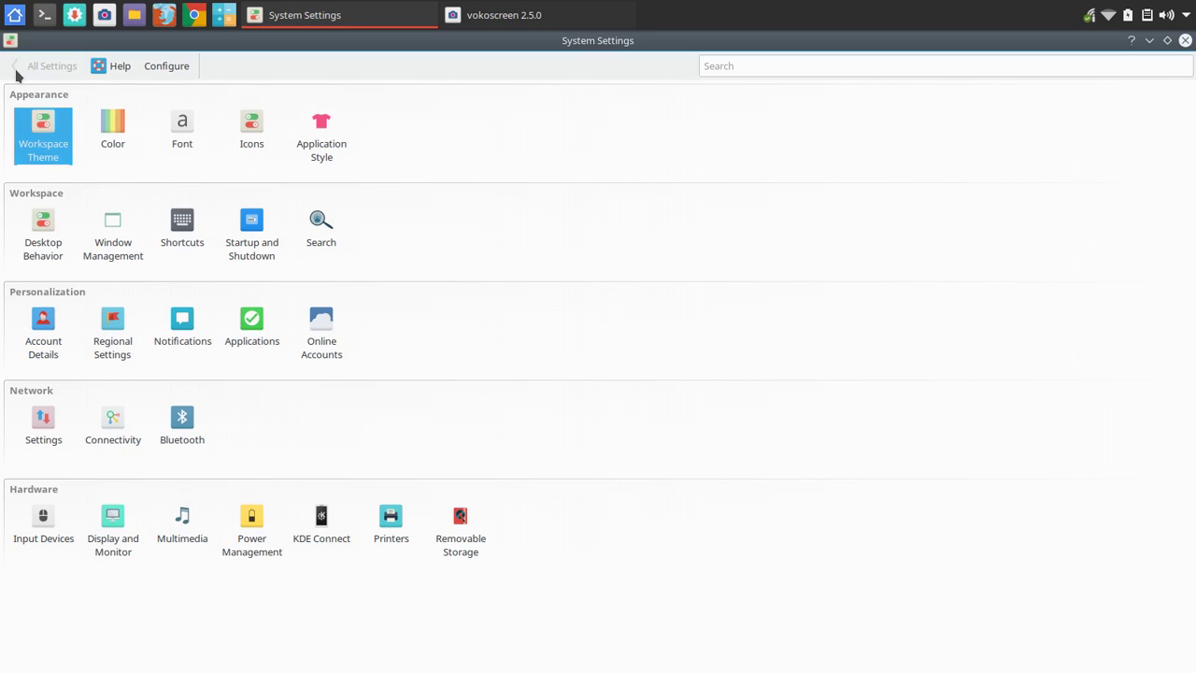
pyautogui.click(252, 131)
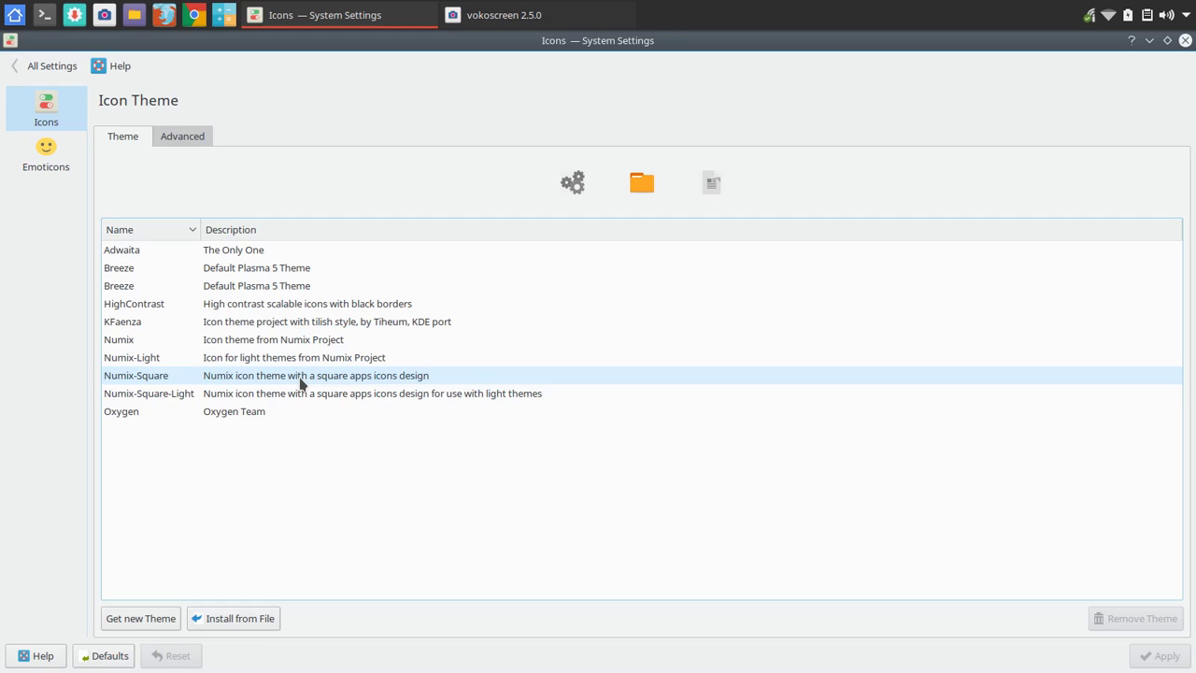
pyautogui.click(301, 379)
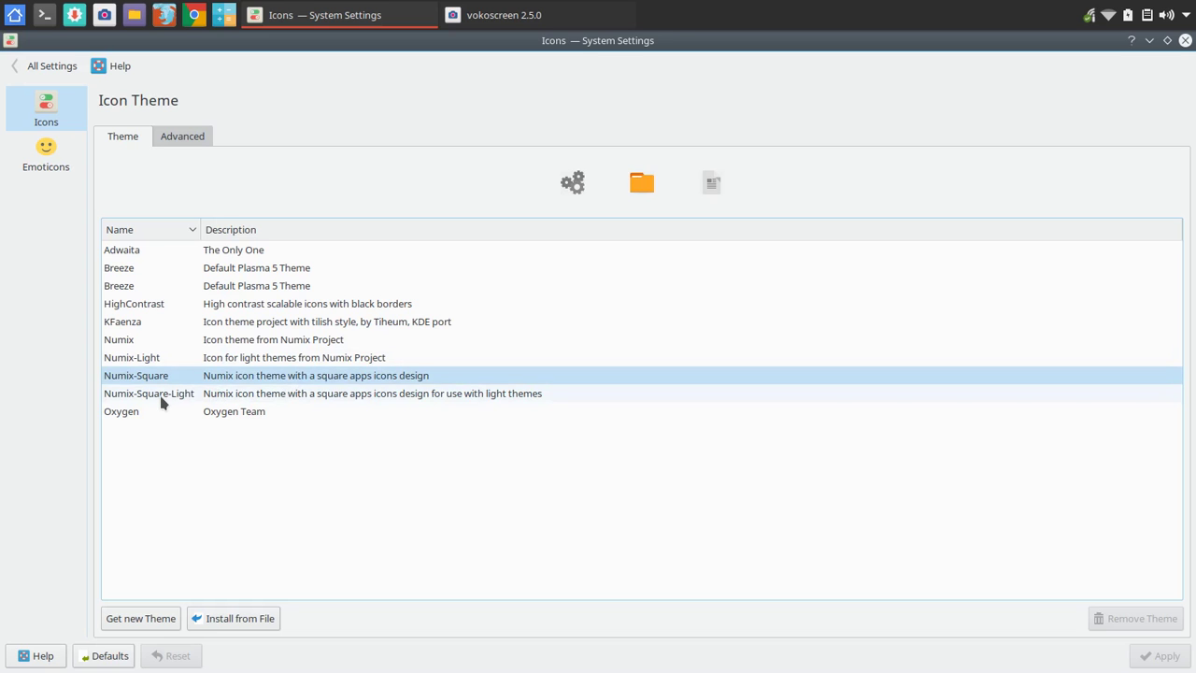
pyautogui.click(269, 400)
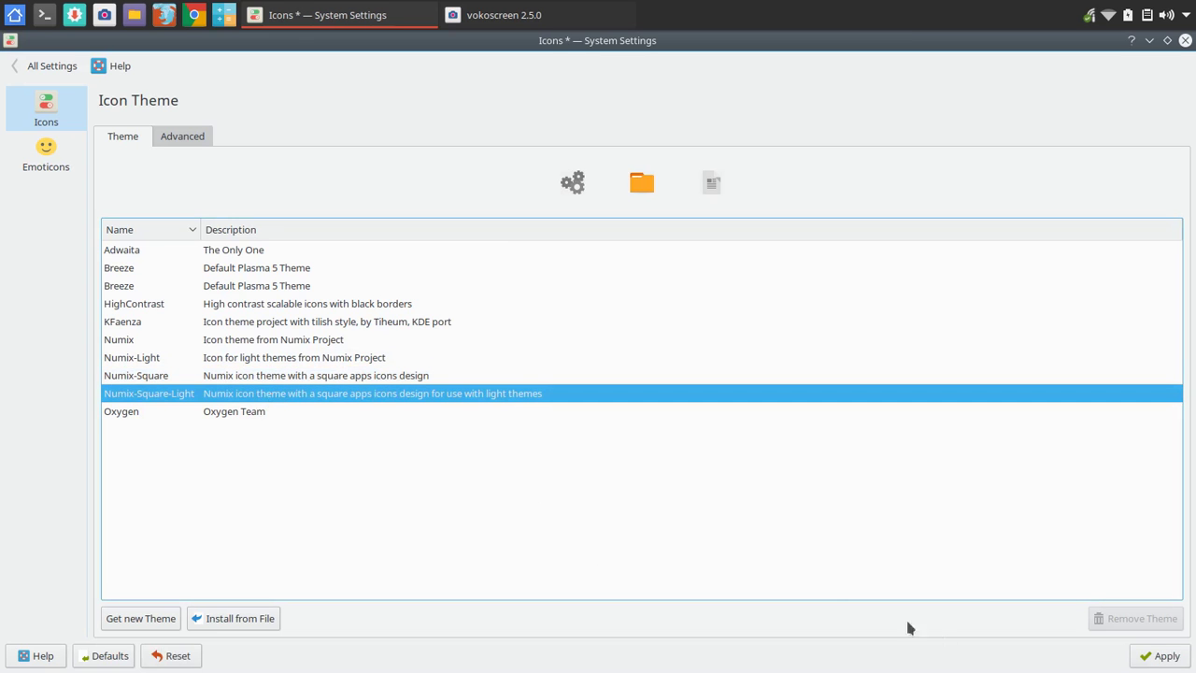
pyautogui.click(1165, 656)
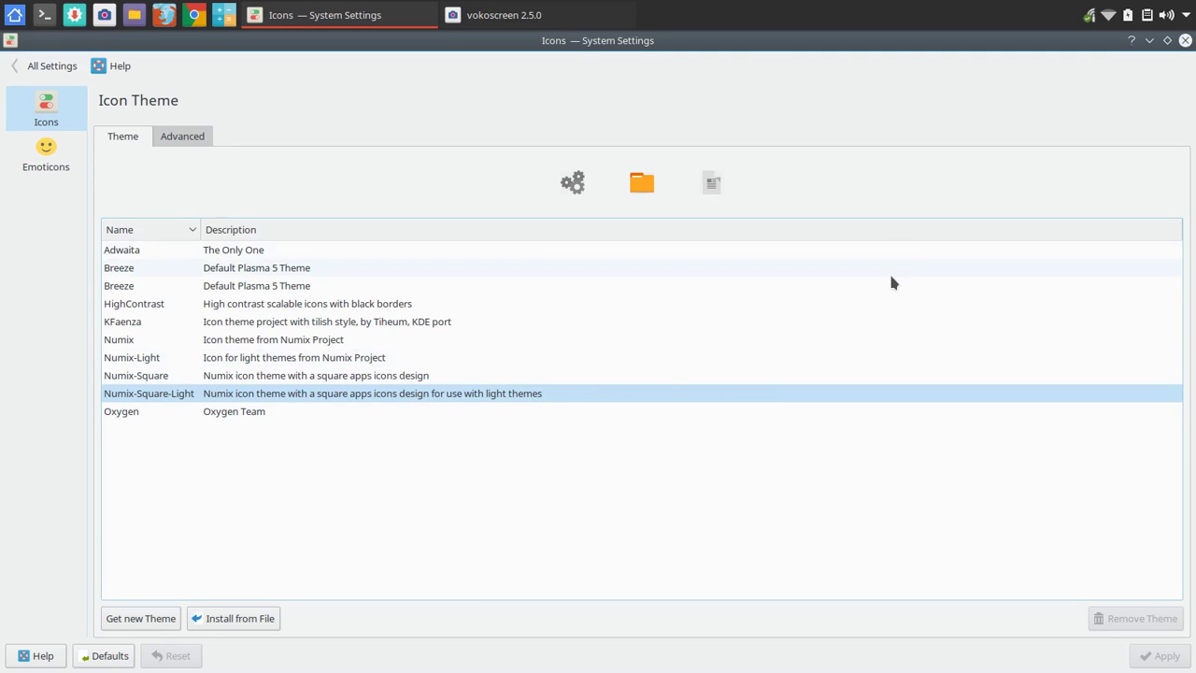
pyautogui.click(42, 67)
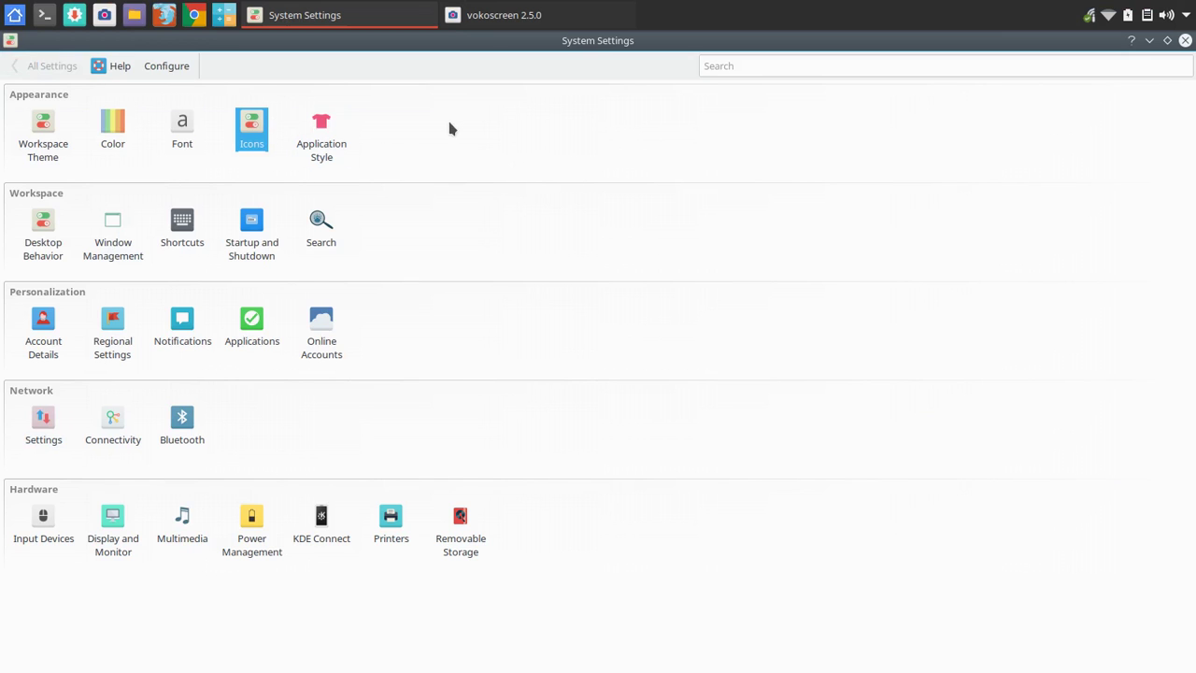
pyautogui.click(1185, 40)
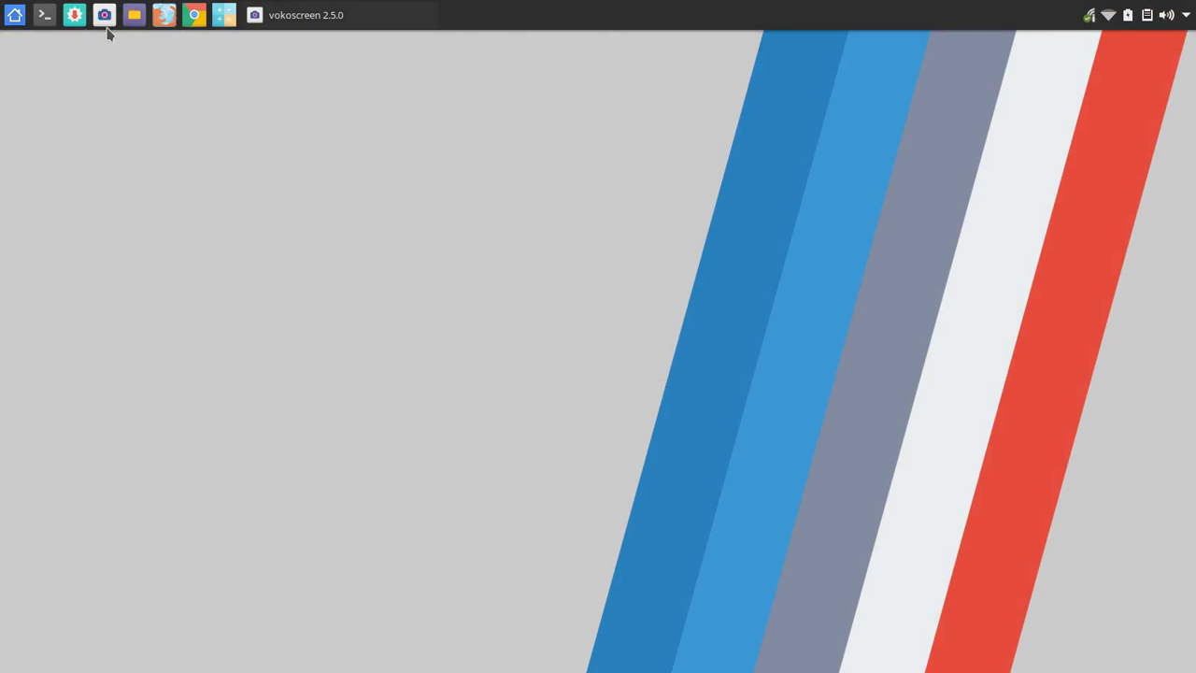
pyautogui.click(14, 15)
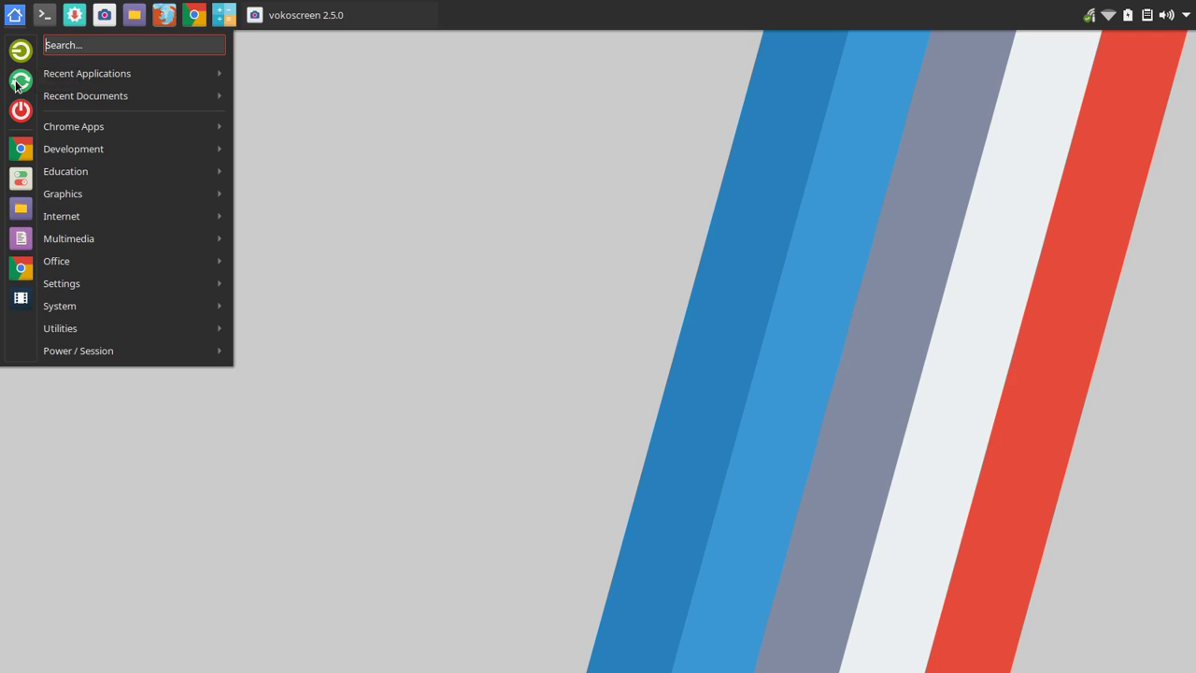
pyautogui.click(18, 82)
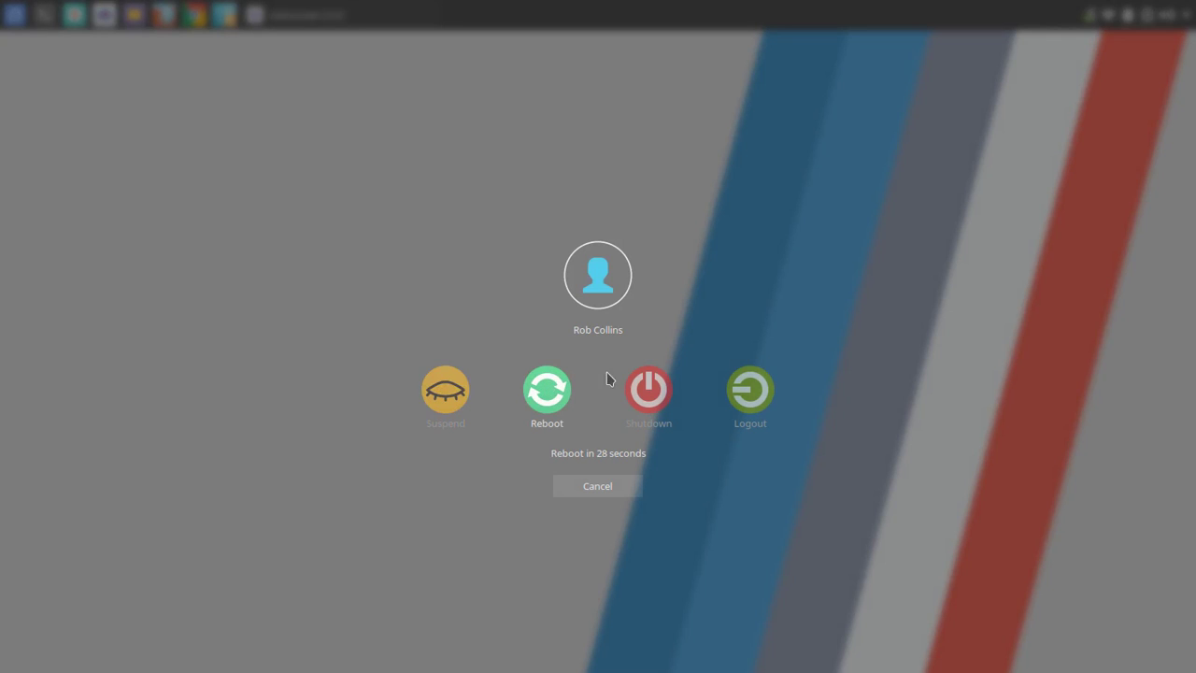
pyautogui.click(592, 487)
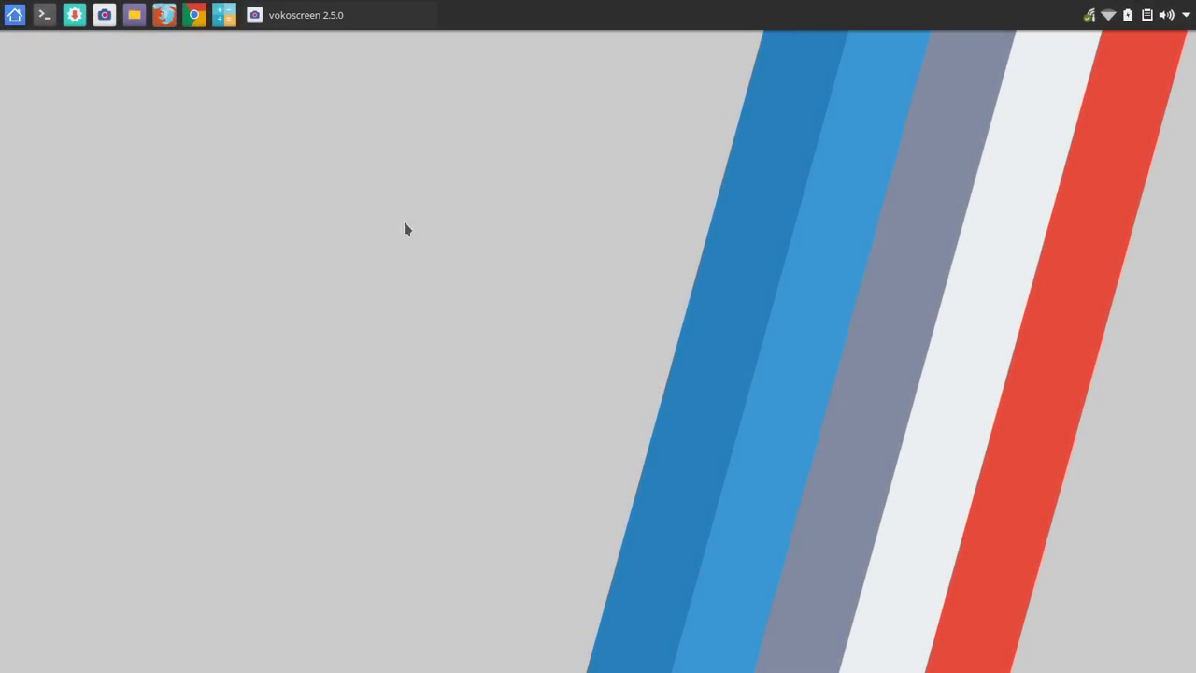
pyautogui.click(134, 22)
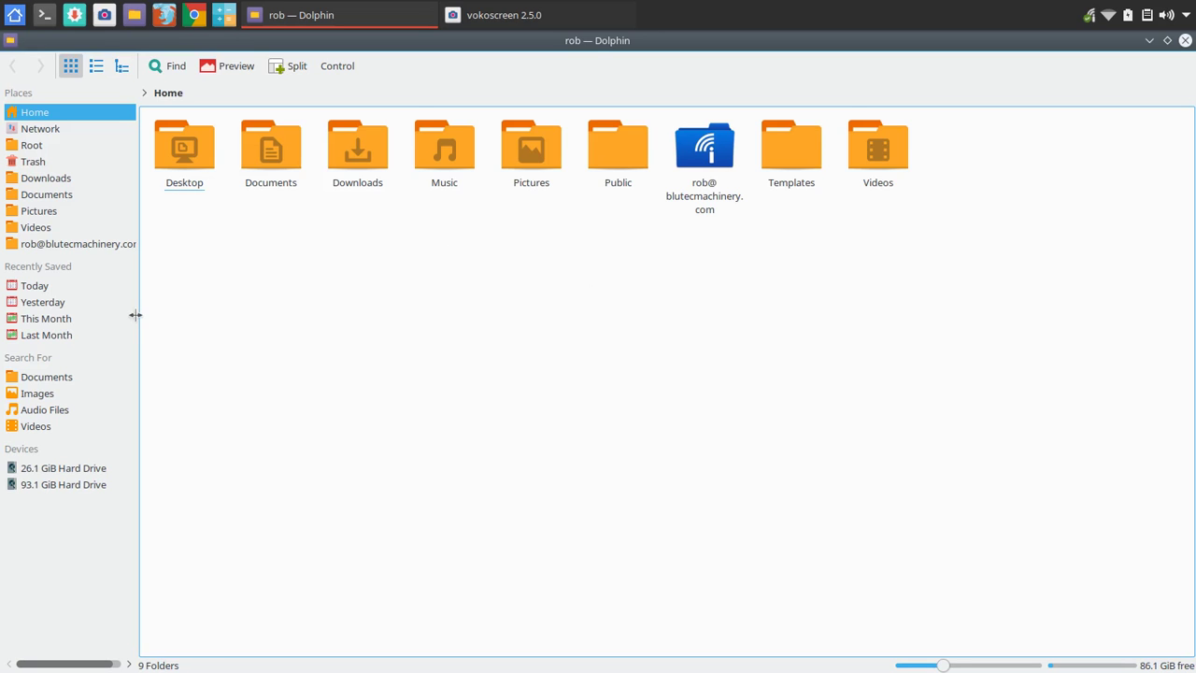
pyautogui.moveTo(135, 314); pyautogui.dragTo(93, 303)
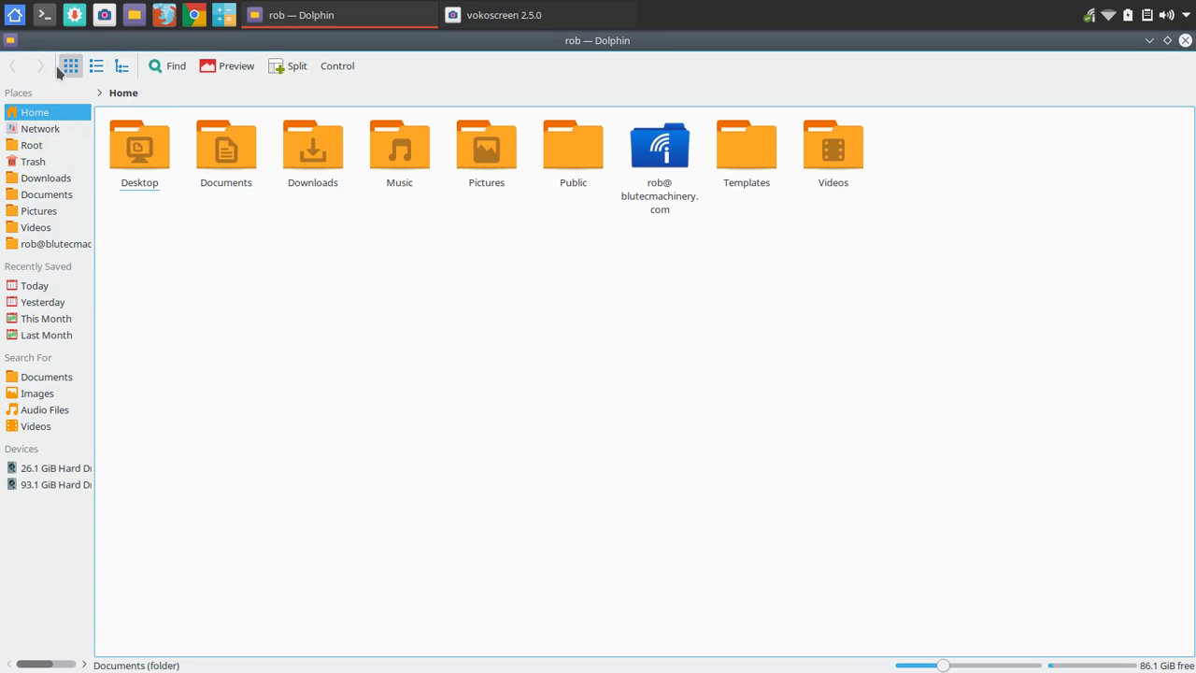
pyautogui.rightClick(382, 271)
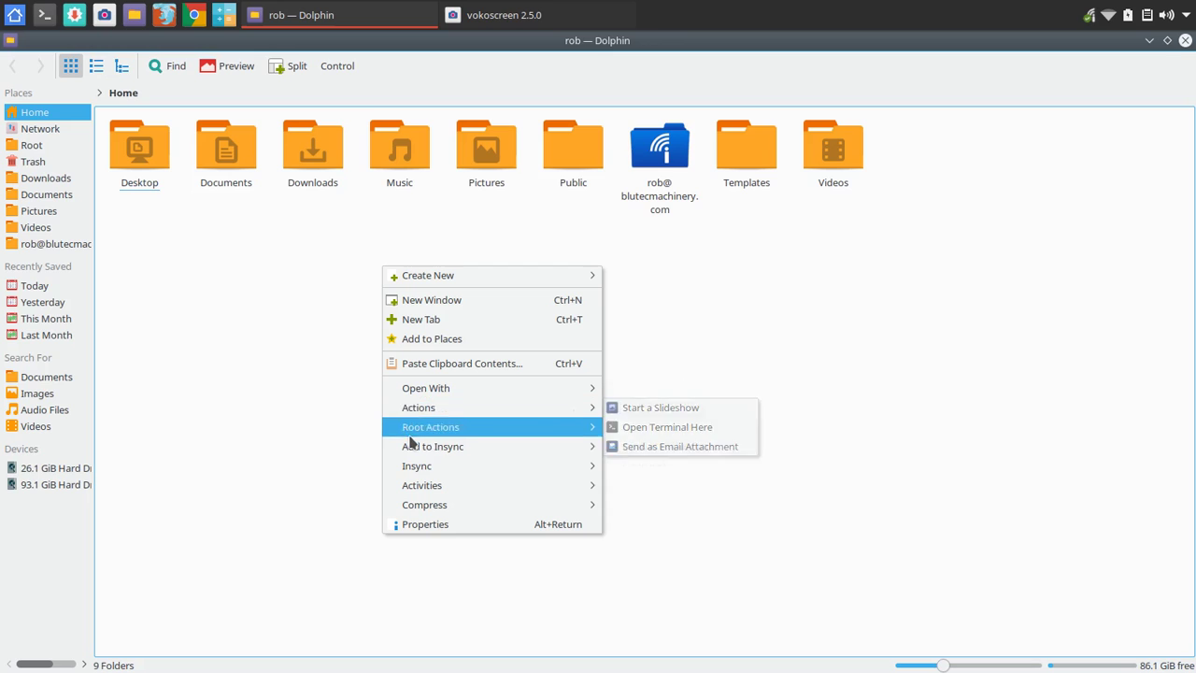
pyautogui.moveTo(427, 275)
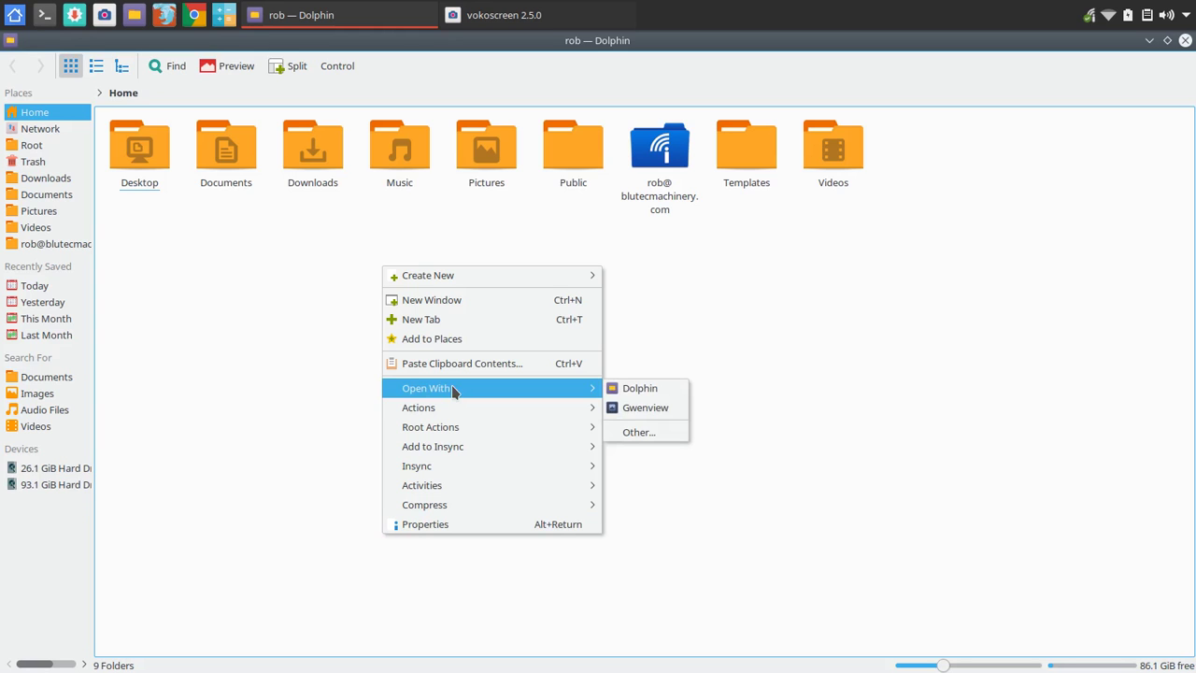
pyautogui.moveTo(472, 276)
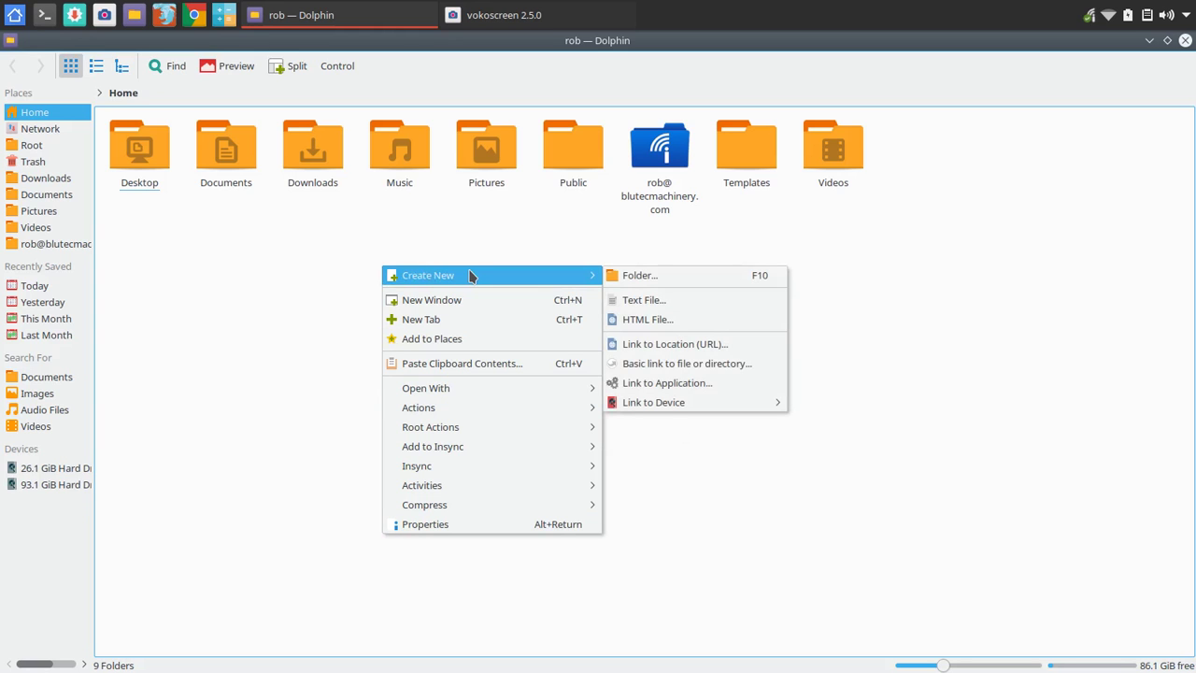
pyautogui.press('Escape')
pyautogui.press('Escape')
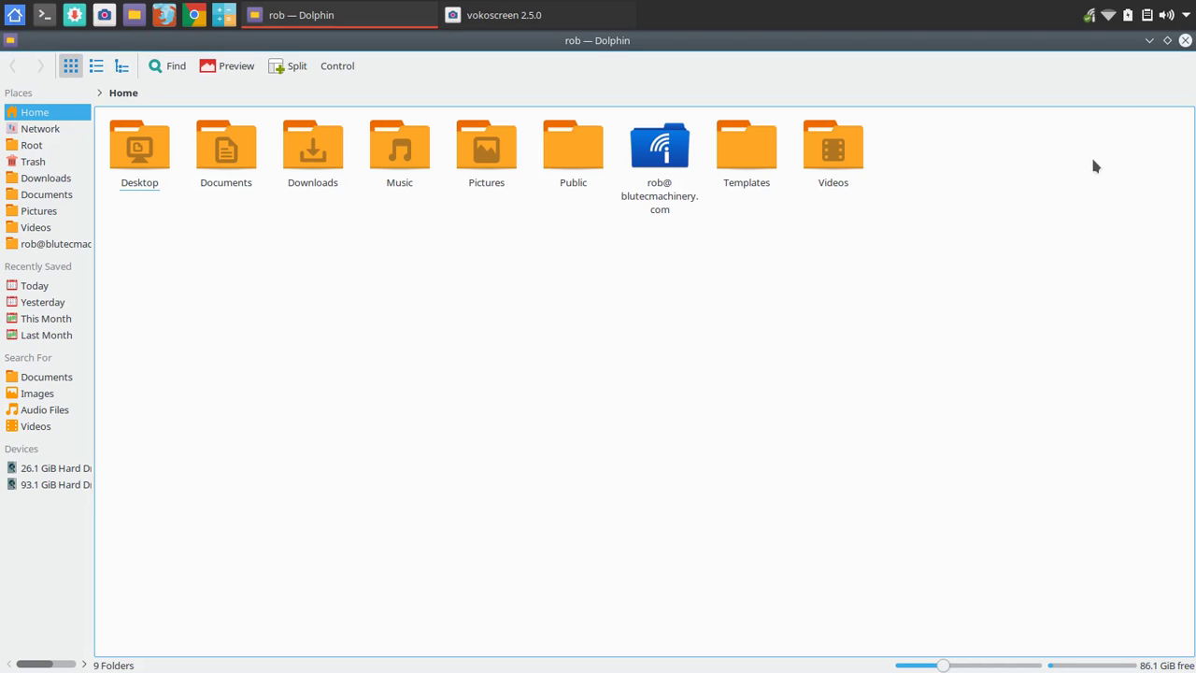
pyautogui.click(1185, 41)
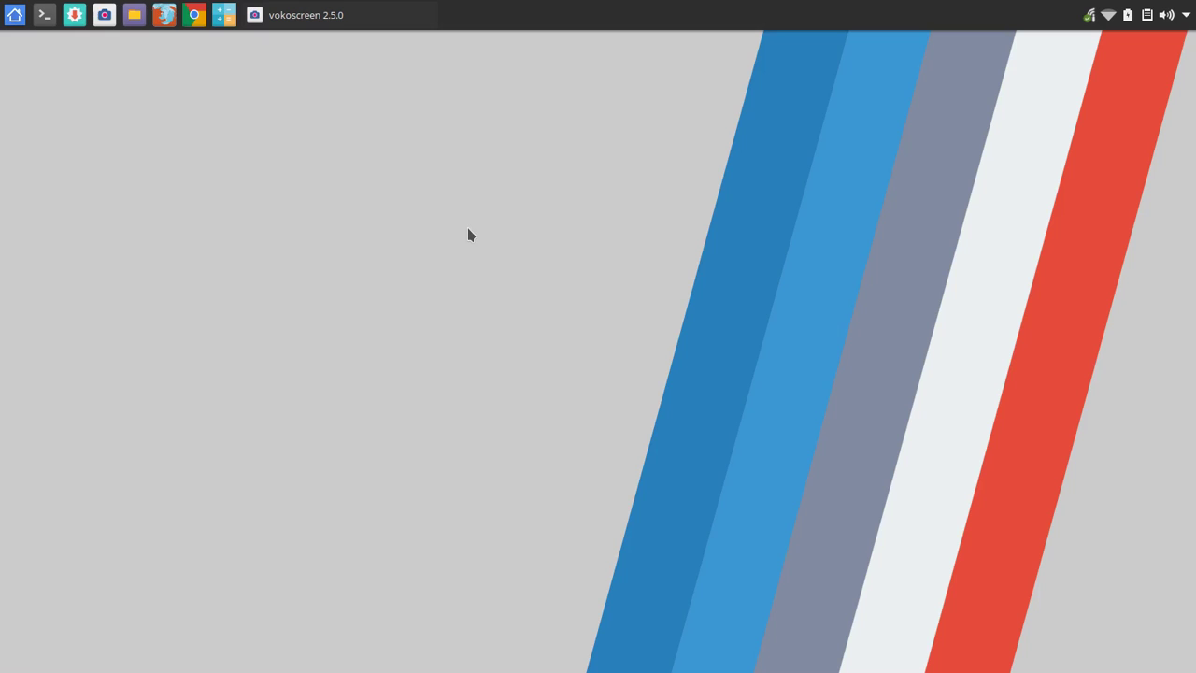
# Step: Check the desktop context menu and volume popup, then launch KCalc and minimize it
pyautogui.rightClick(546, 179)
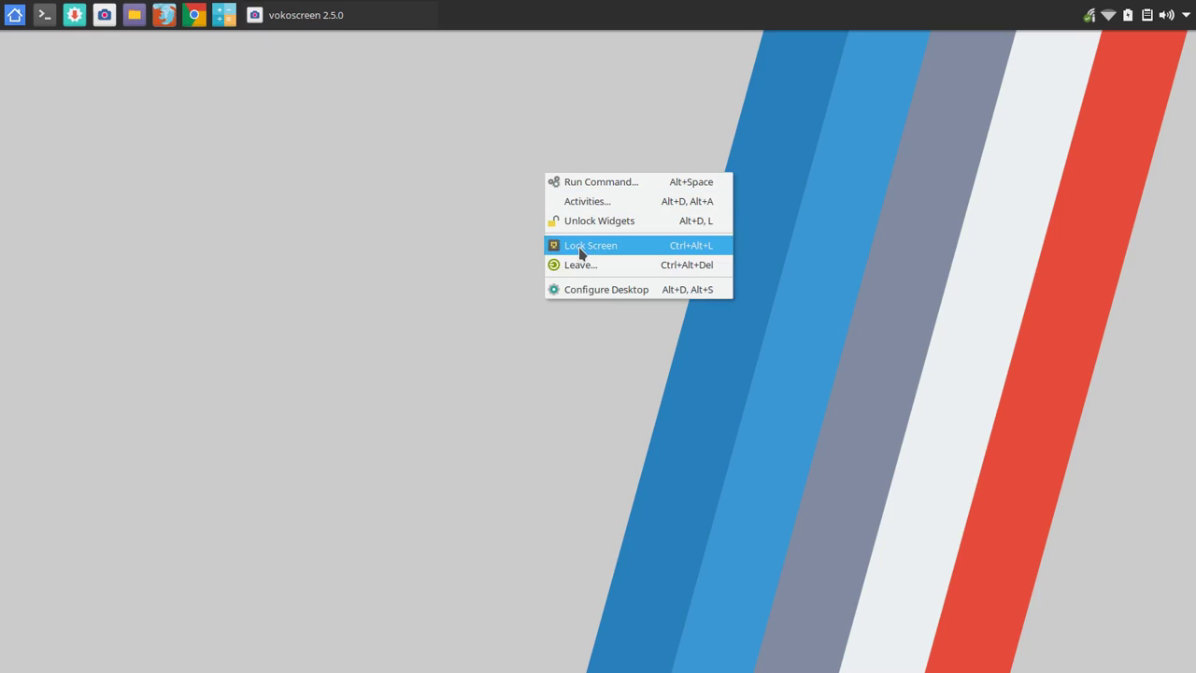
pyautogui.click(551, 349)
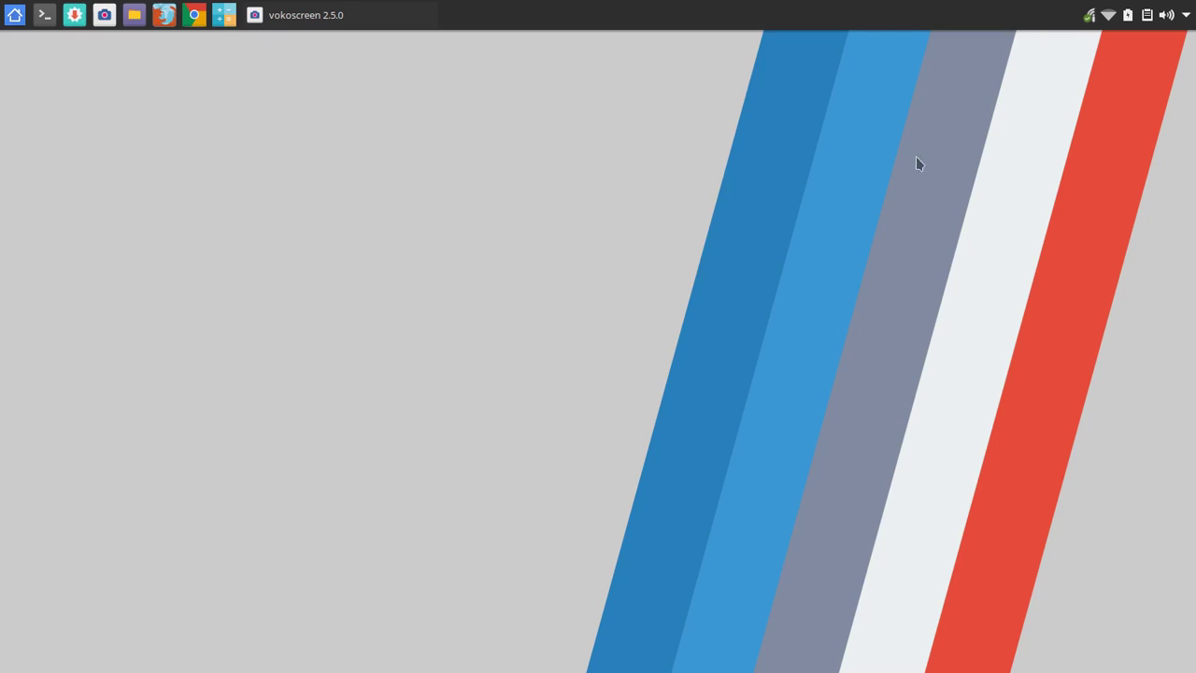
pyautogui.click(1169, 23)
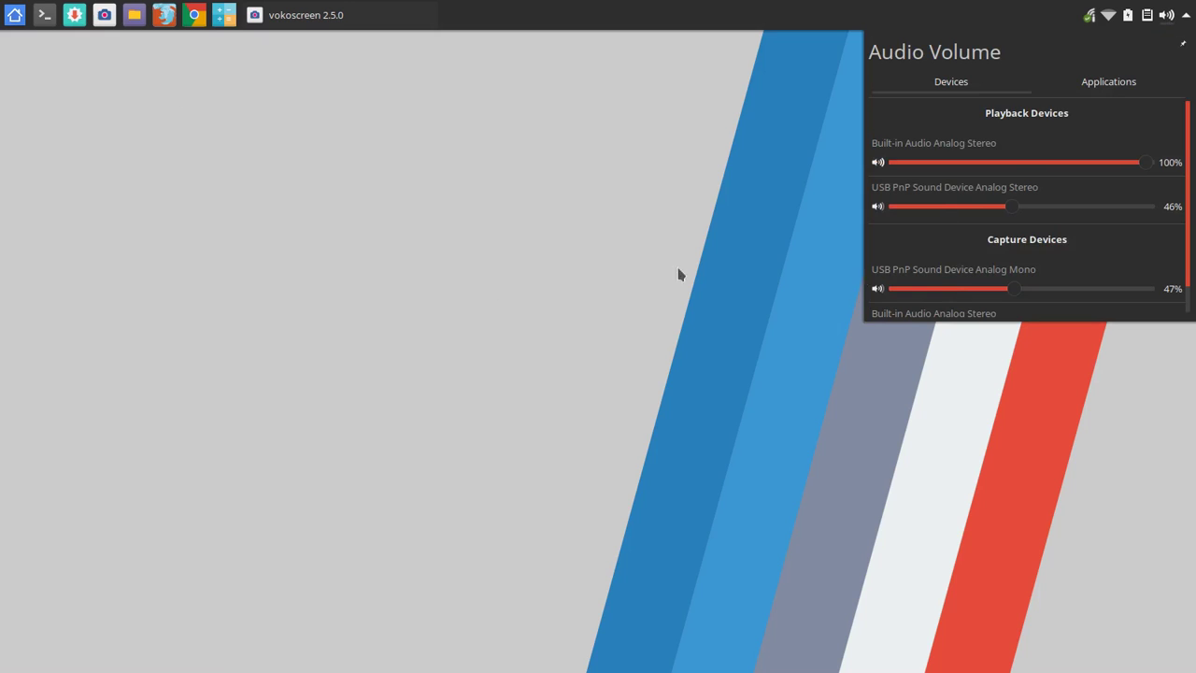
pyautogui.click(538, 252)
pyautogui.click(224, 15)
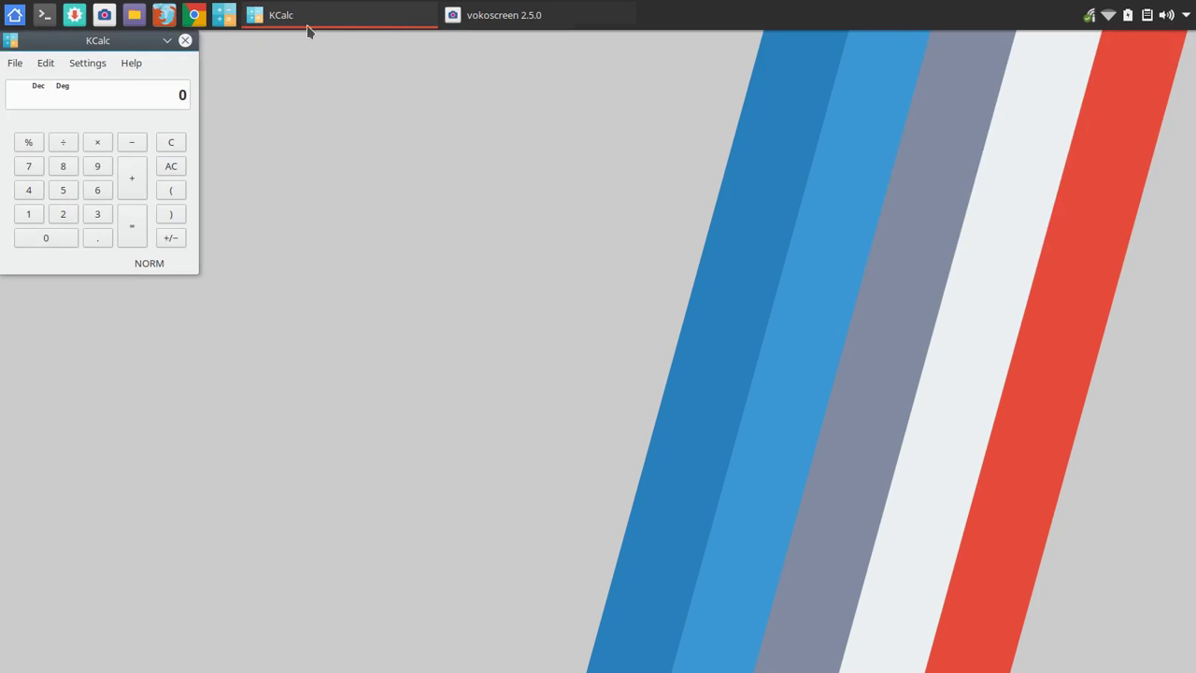
pyautogui.click(166, 42)
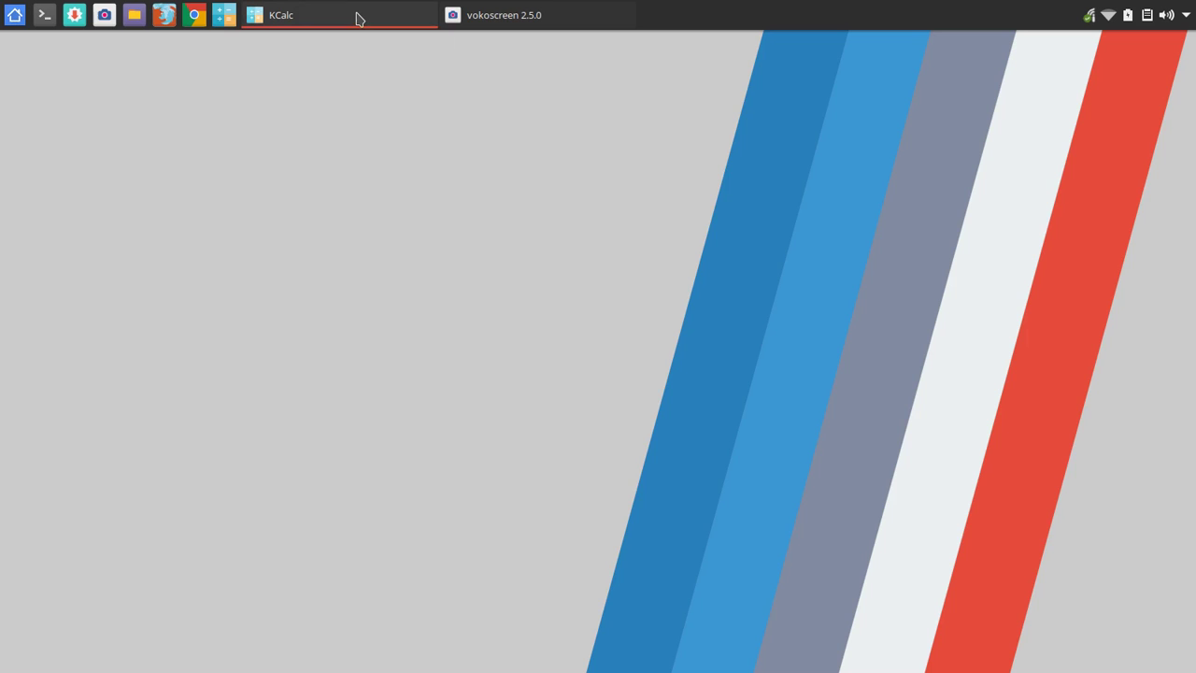
pyautogui.moveTo(280, 15)
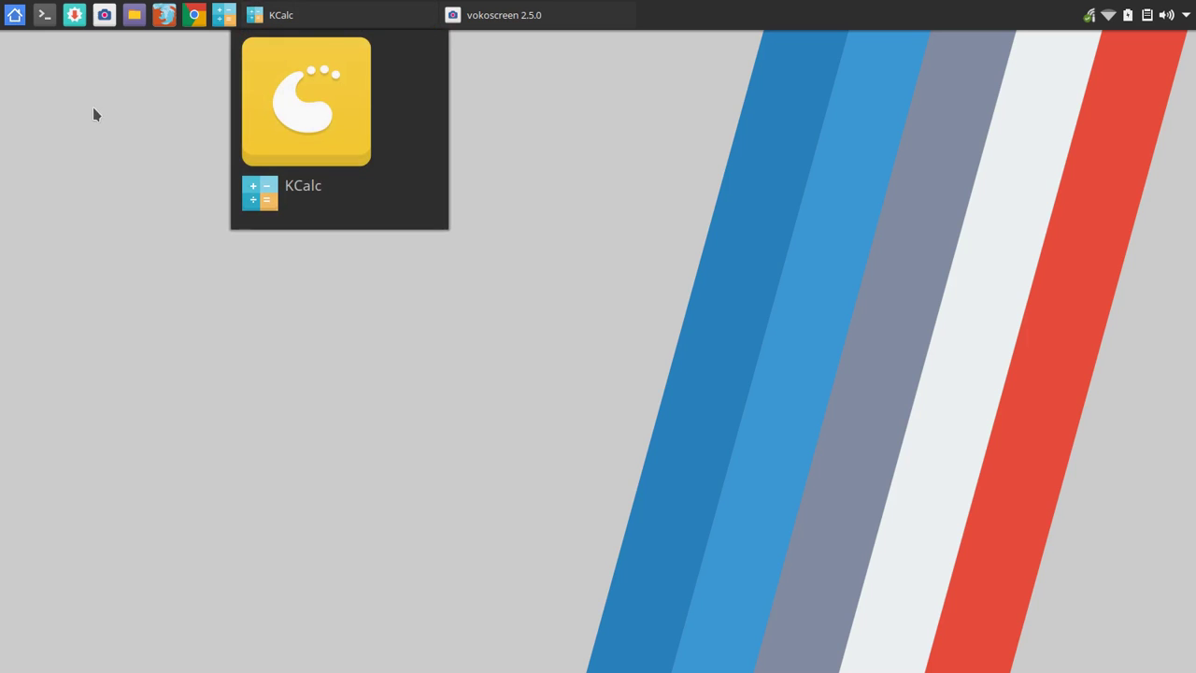
pyautogui.click(15, 15)
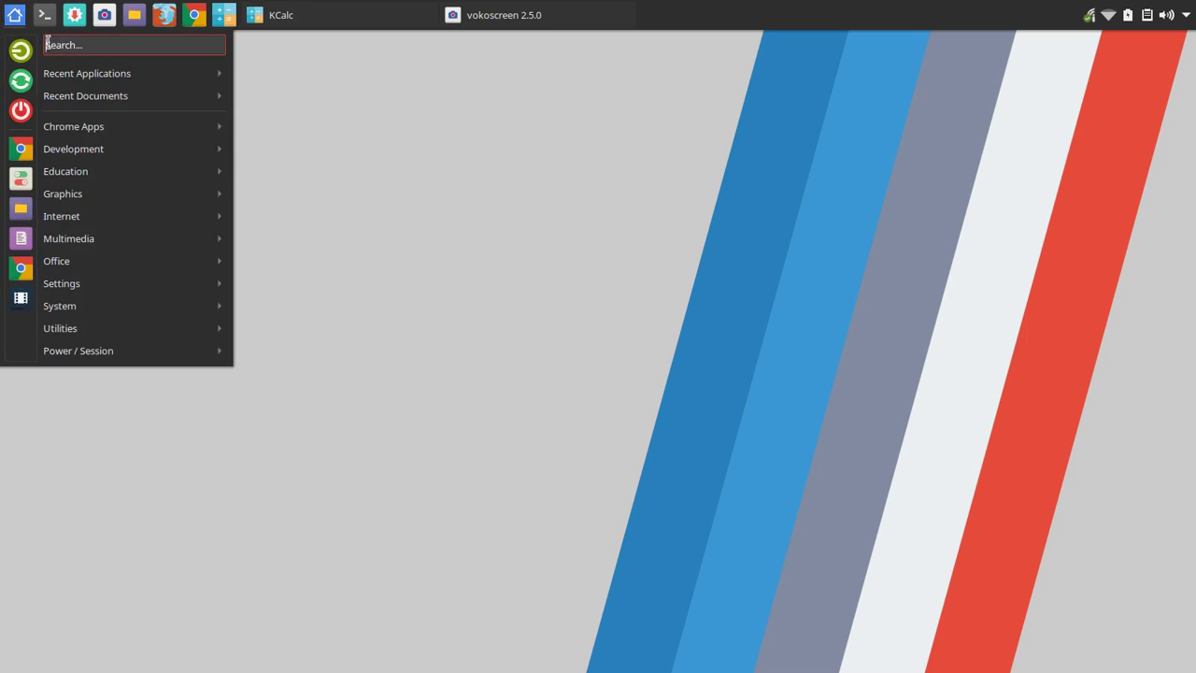